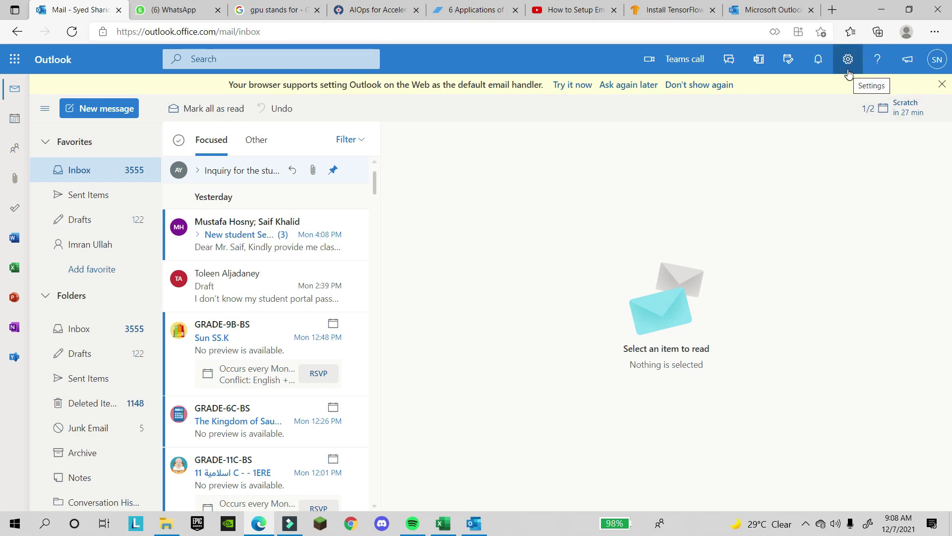
Step: Open Outlook on the web's full settings at Mail > Compose and reply, showing the signature
{"action": "left_click", "coordinate": [848, 62]}
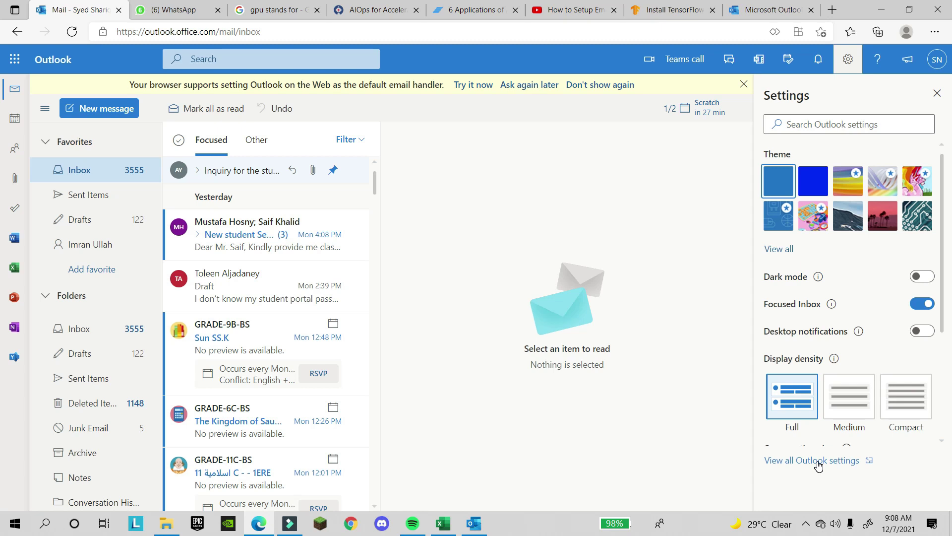
{"action": "left_click", "coordinate": [818, 461]}
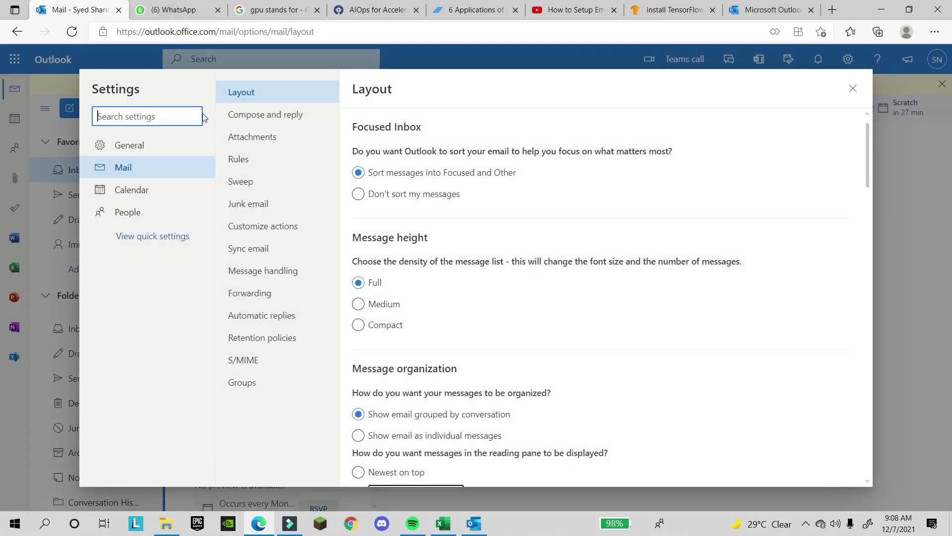
{"action": "left_click", "coordinate": [149, 175]}
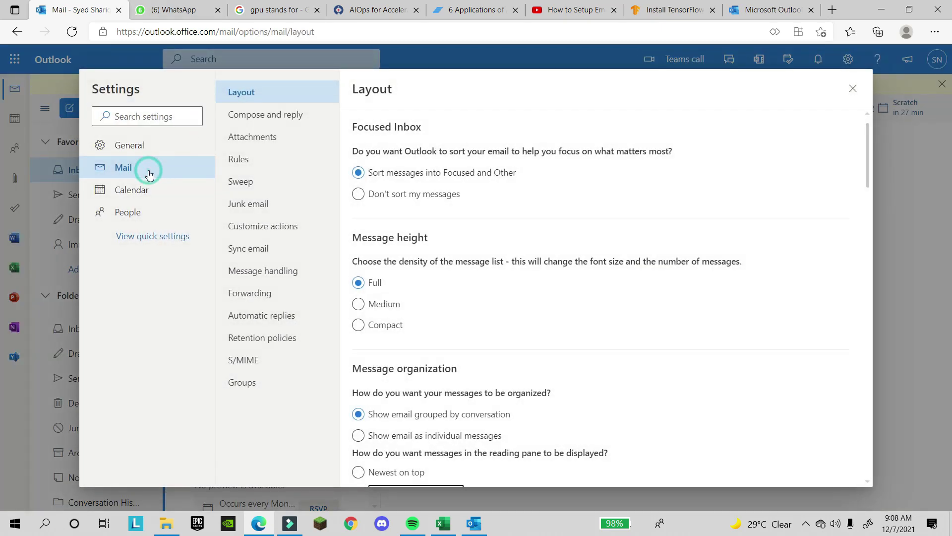
{"action": "left_click", "coordinate": [281, 122]}
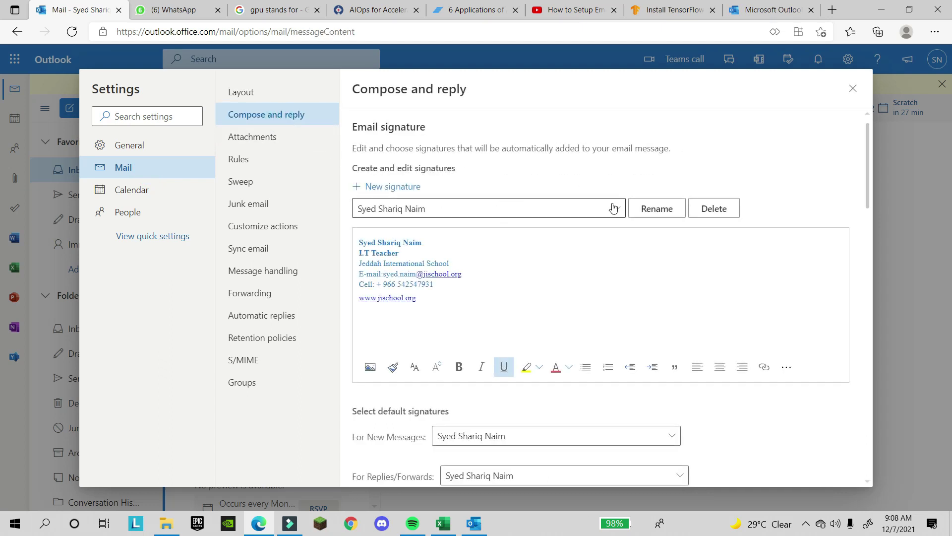
Step: Add a new signature named with the user's full name, shortened to avoid the duplicate-name warning
{"action": "left_click", "coordinate": [395, 188]}
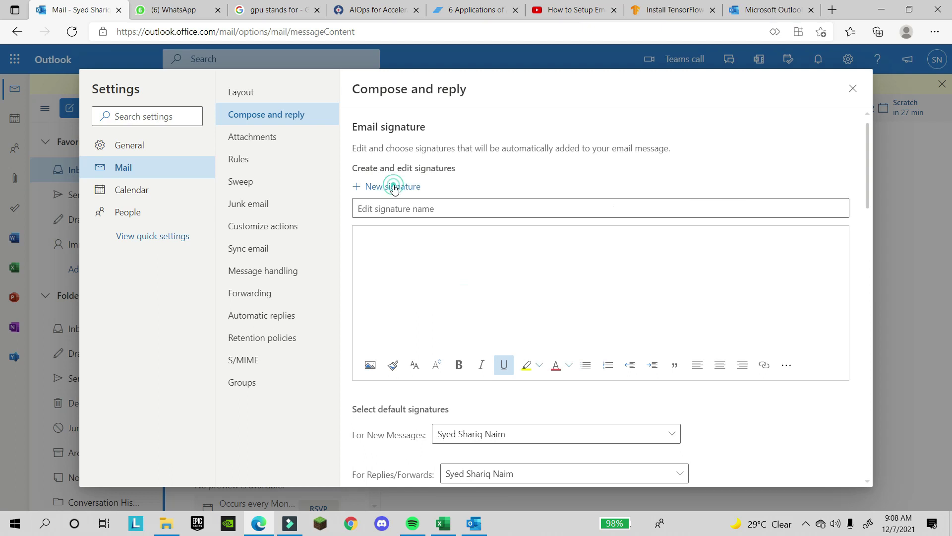
{"action": "left_click", "coordinate": [410, 208]}
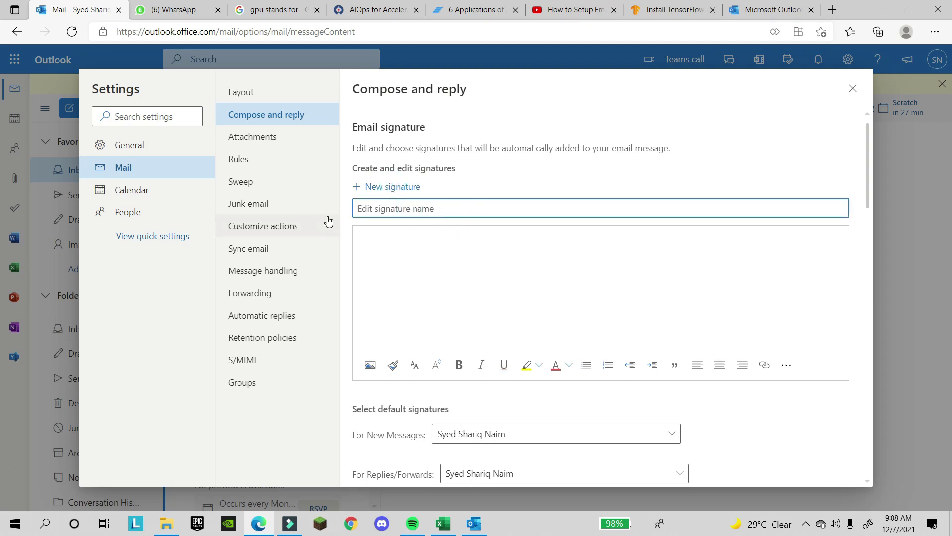
{"action": "type", "text": "Syed Shariq Nai"}
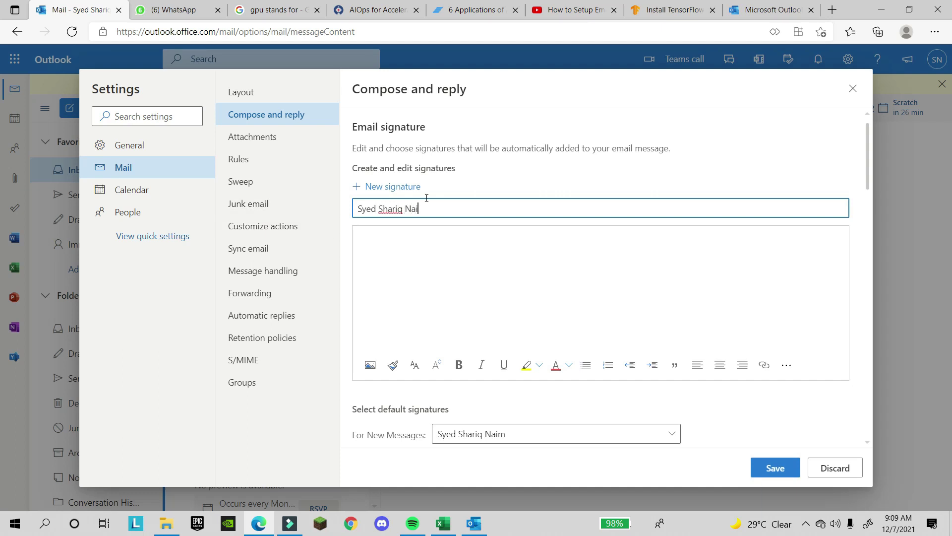
{"action": "type", "text": "m"}
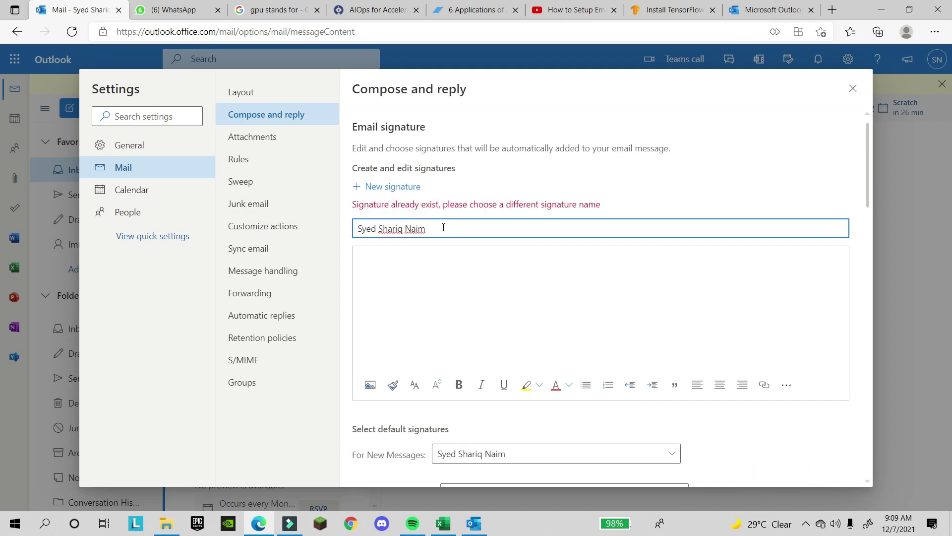
{"action": "key", "text": "BackSpace"}
{"action": "key", "text": "BackSpace"}
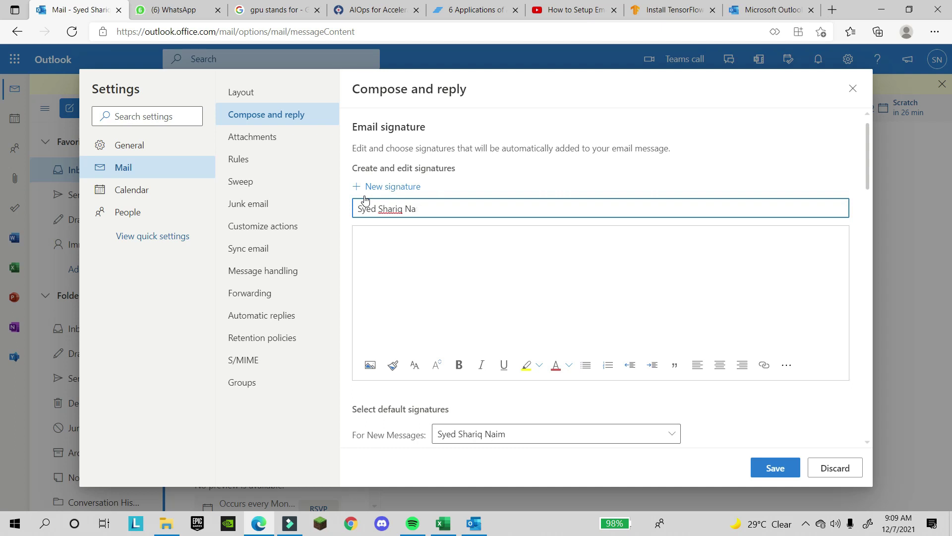
{"action": "key", "text": "BackSpace"}
{"action": "key", "text": "BackSpace"}
{"action": "key", "text": "BackSpace"}
{"action": "key", "text": "BackSpace"}
{"action": "key", "text": "BackSpace"}
{"action": "key", "text": "BackSpace"}
{"action": "key", "text": "BackSpace"}
{"action": "key", "text": "BackSpace"}
{"action": "key", "text": "BackSpace"}
{"action": "type", "text": "Naim"}
Step: Paste the contact block into the signature body and delete the blank line under the name
{"action": "left_click", "coordinate": [434, 254]}
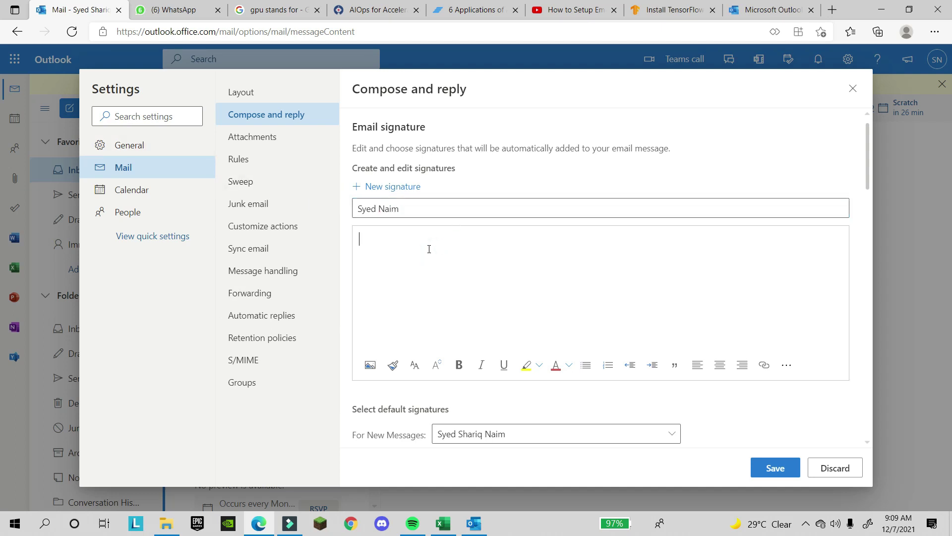
{"action": "key", "text": "ctrl+v"}
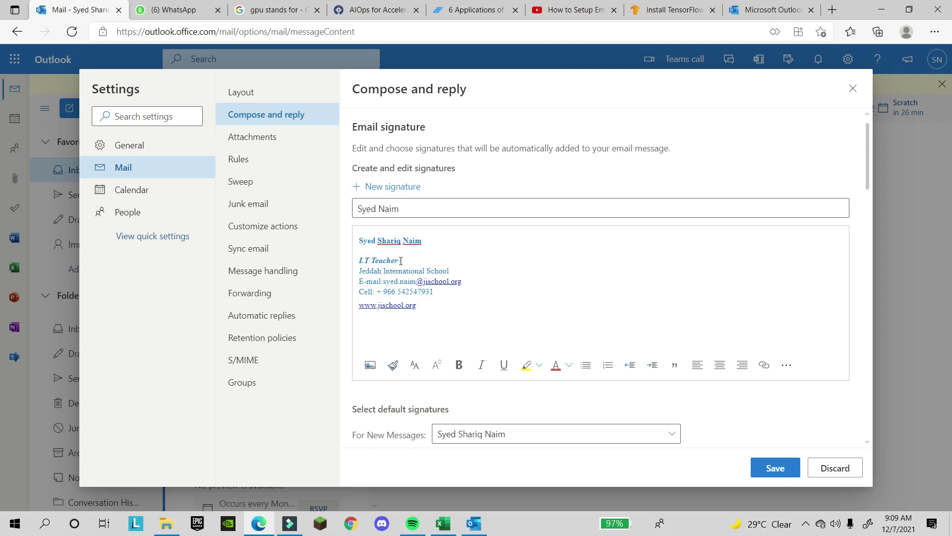
{"action": "left_click_drag", "start_coordinate": [401, 261], "coordinate": [342, 258]}
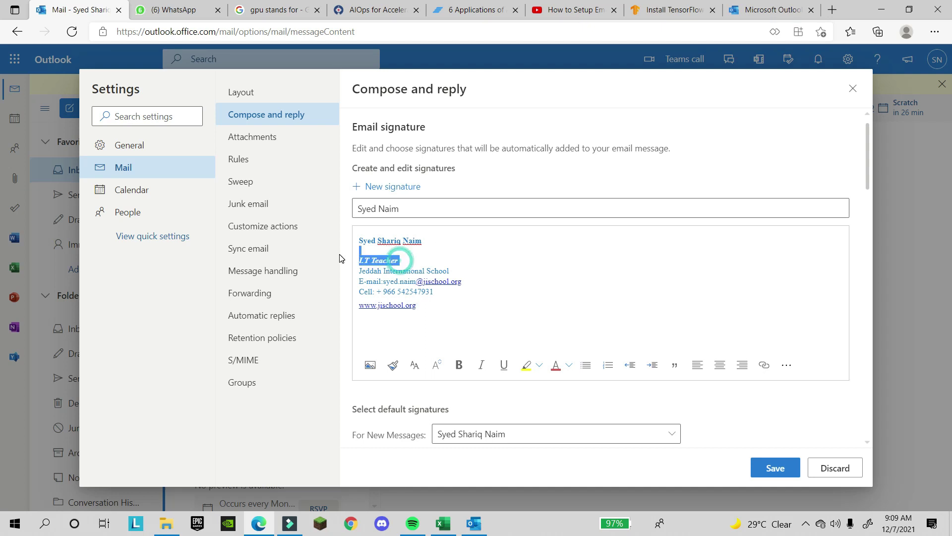
{"action": "left_click", "coordinate": [401, 261]}
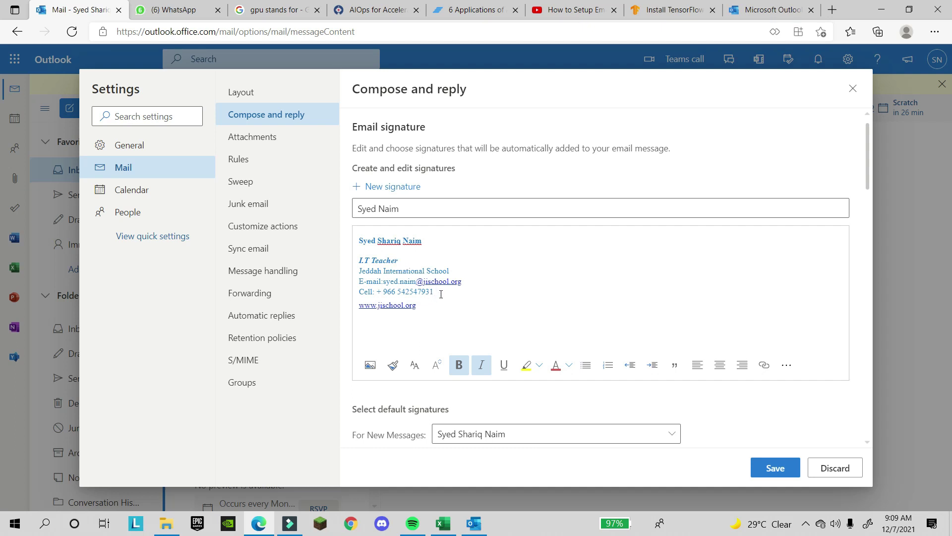
{"action": "left_click_drag", "start_coordinate": [405, 262], "coordinate": [366, 259]}
{"action": "left_click", "coordinate": [372, 251]}
{"action": "key", "text": "BackSpace"}
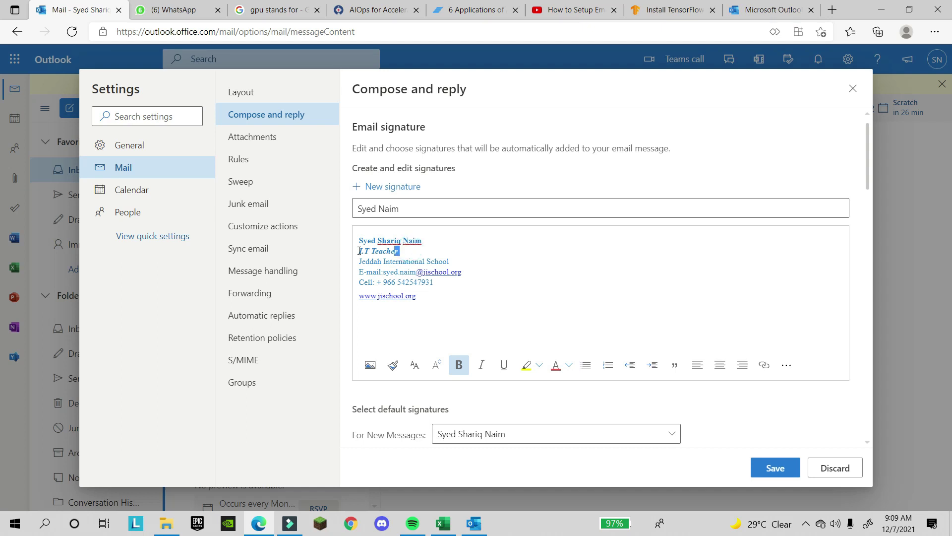
Step: Remove the italic formatting from the I.T Teacher title line
{"action": "left_click_drag", "start_coordinate": [400, 251], "coordinate": [356, 251]}
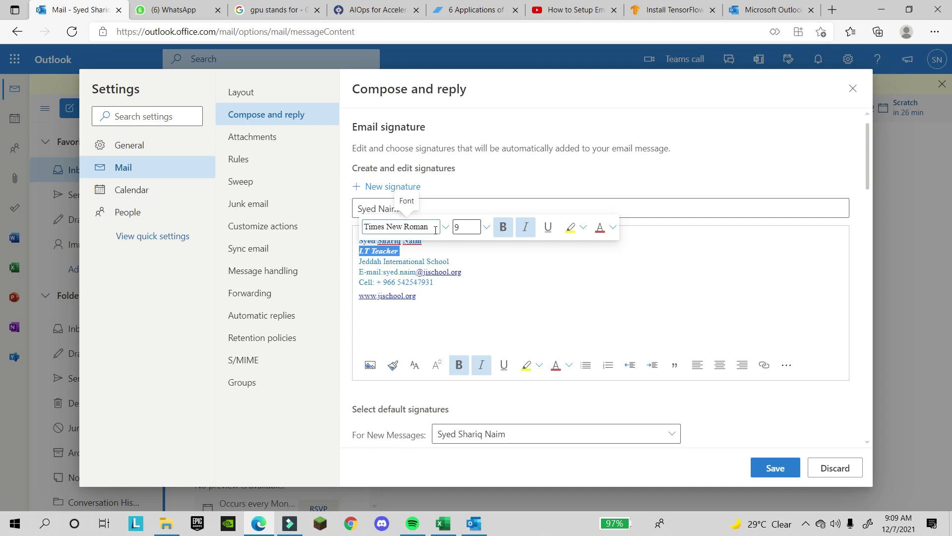
{"action": "left_click", "coordinate": [435, 230]}
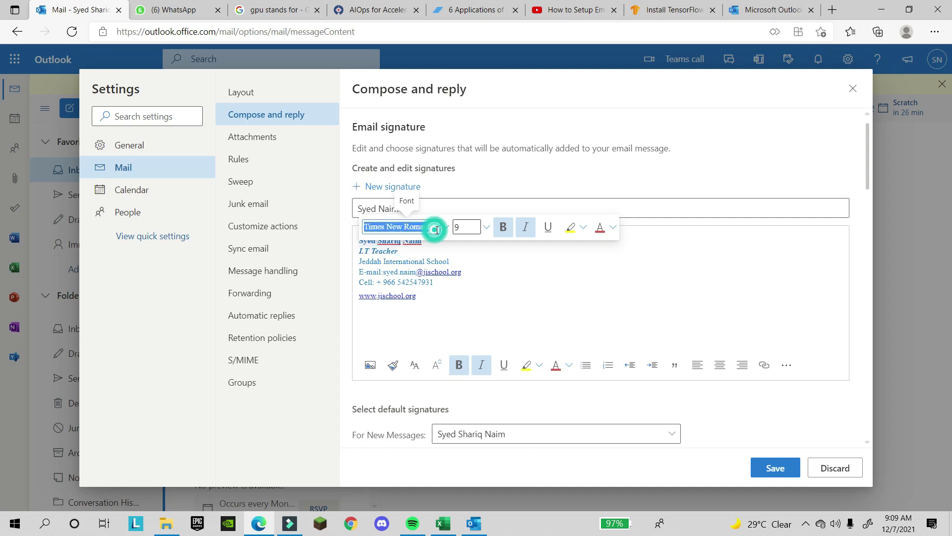
{"action": "left_click", "coordinate": [525, 228]}
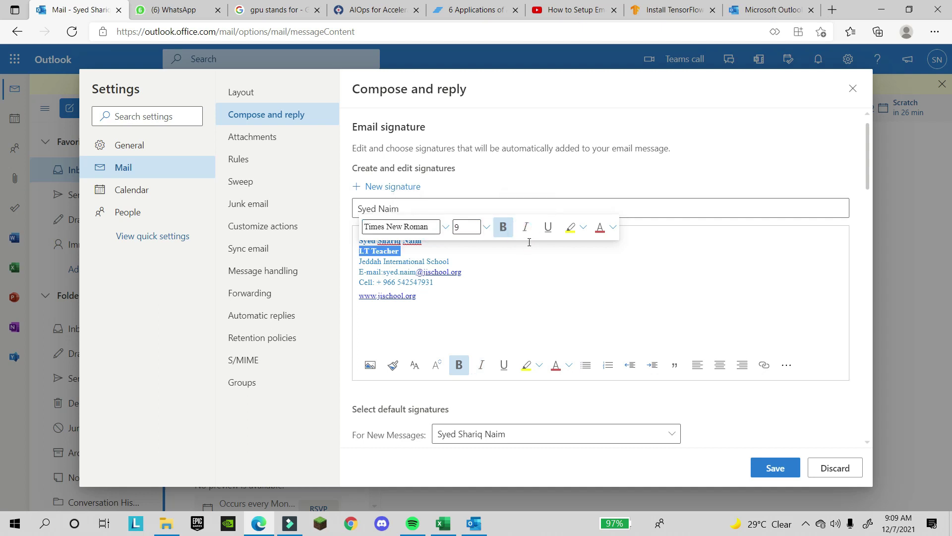
{"action": "left_click", "coordinate": [468, 277]}
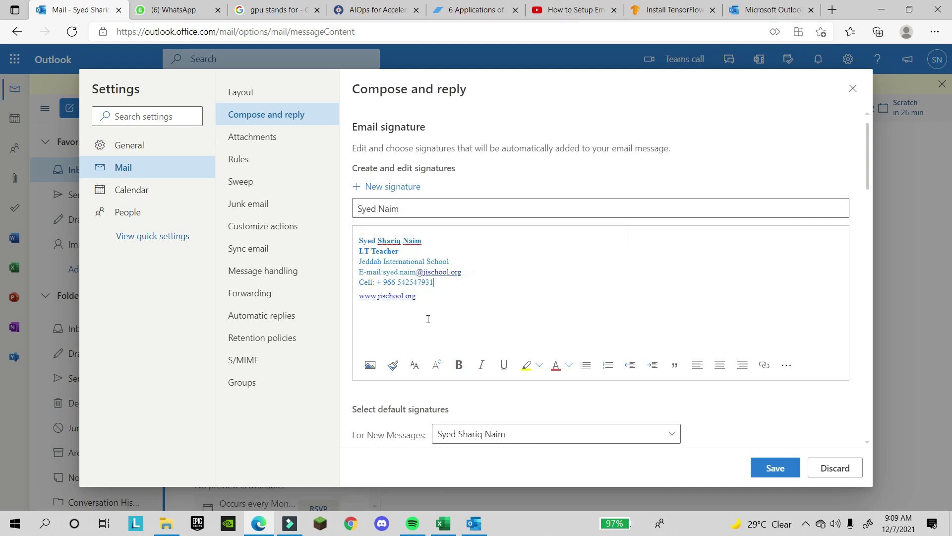
Step: Keep the named signature as default for new messages and discard the pending settings change
{"action": "scroll", "coordinate": [538, 402], "scroll_direction": "down", "scroll_amount": 3}
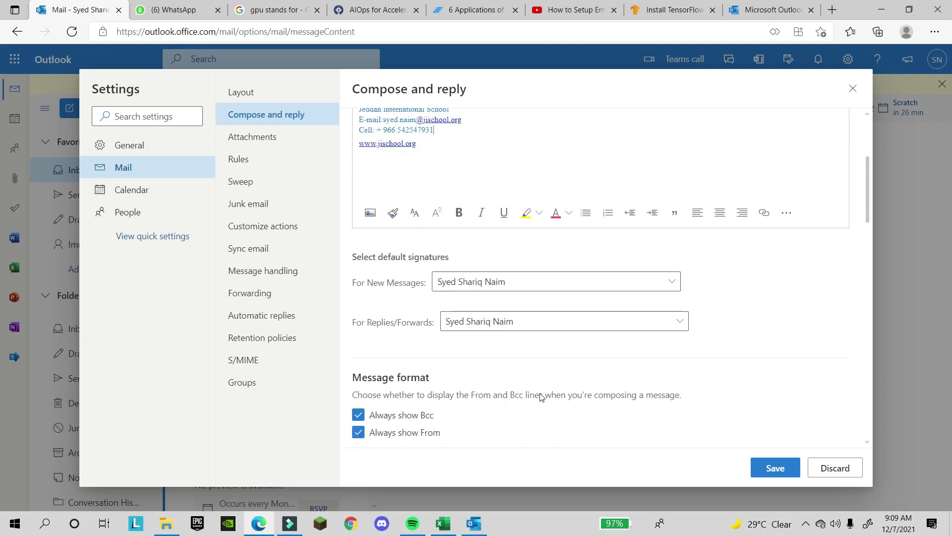
{"action": "left_click", "coordinate": [509, 286]}
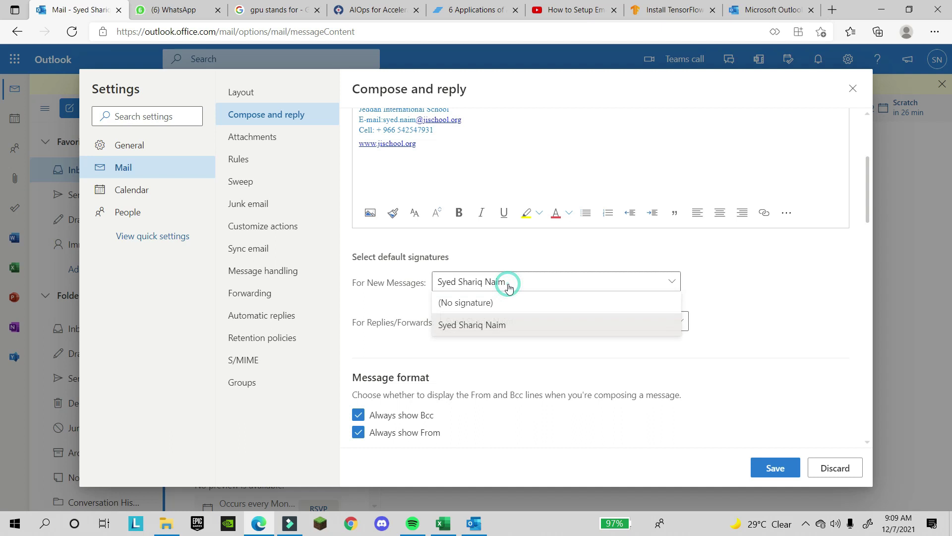
{"action": "left_click", "coordinate": [547, 283]}
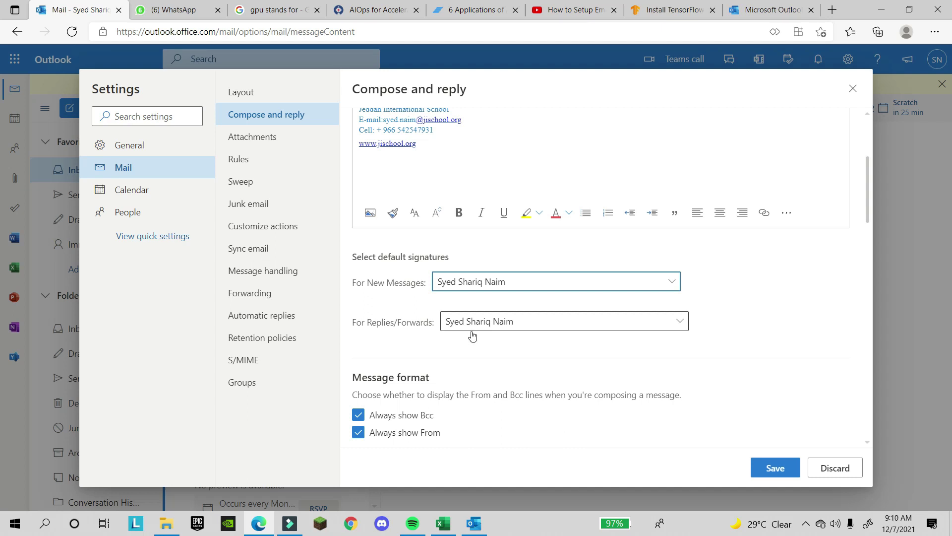
{"action": "scroll", "coordinate": [429, 421], "scroll_direction": "down", "scroll_amount": 2}
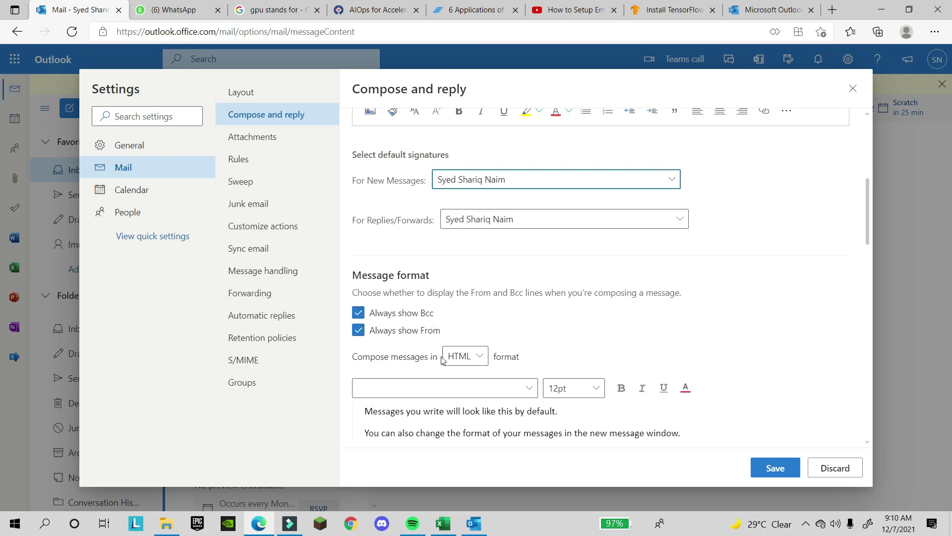
{"action": "scroll", "coordinate": [461, 356], "scroll_direction": "down", "scroll_amount": 4}
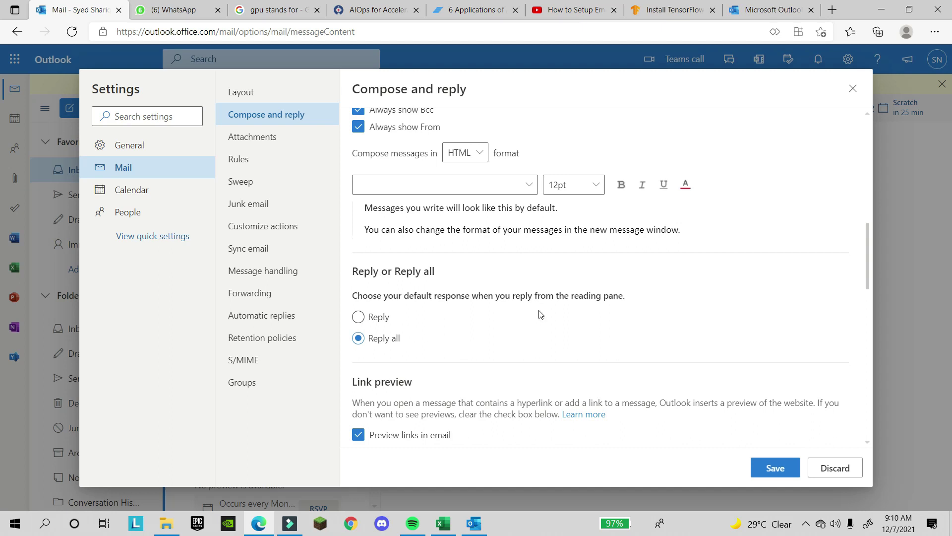
{"action": "scroll", "coordinate": [574, 356], "scroll_direction": "down", "scroll_amount": 3}
{"action": "scroll", "coordinate": [431, 244], "scroll_direction": "down", "scroll_amount": 5}
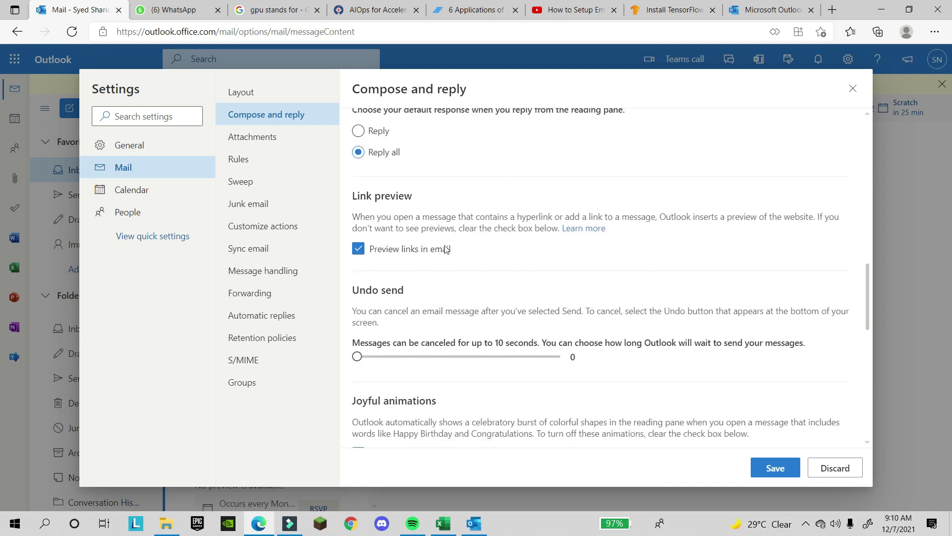
{"action": "scroll", "coordinate": [449, 257], "scroll_direction": "up", "scroll_amount": 7}
{"action": "scroll", "coordinate": [490, 263], "scroll_direction": "up", "scroll_amount": 4}
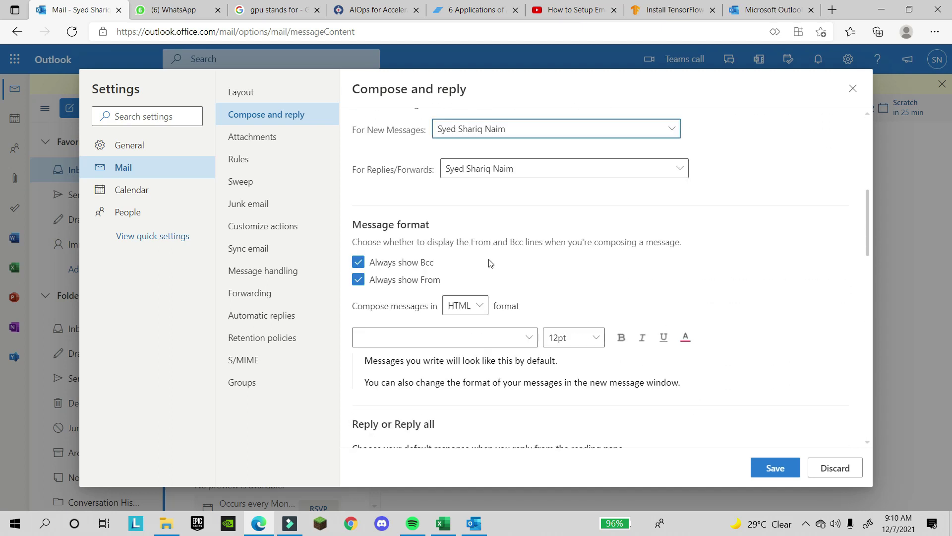
{"action": "left_click", "coordinate": [827, 469]}
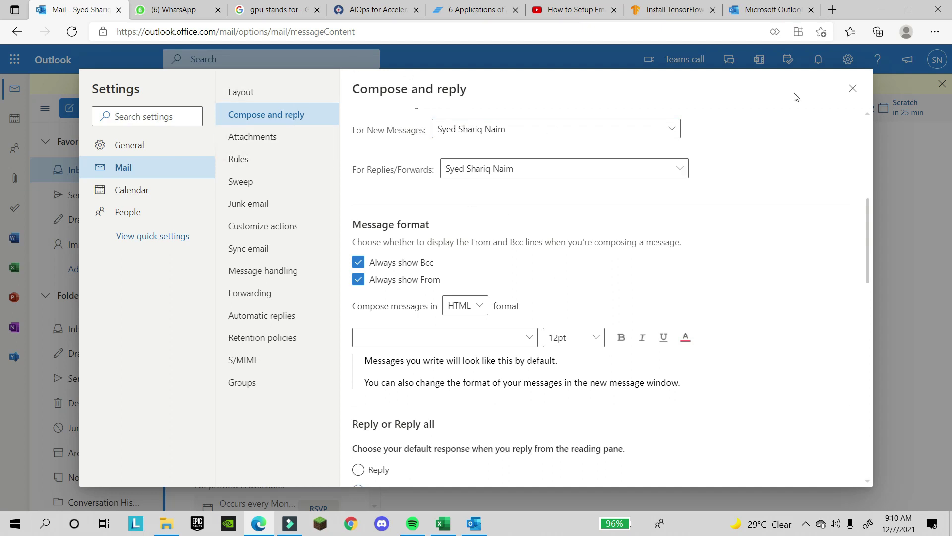
Step: Return to the inbox and start a new message, confirming the signature appears in the body
{"action": "left_click", "coordinate": [853, 88]}
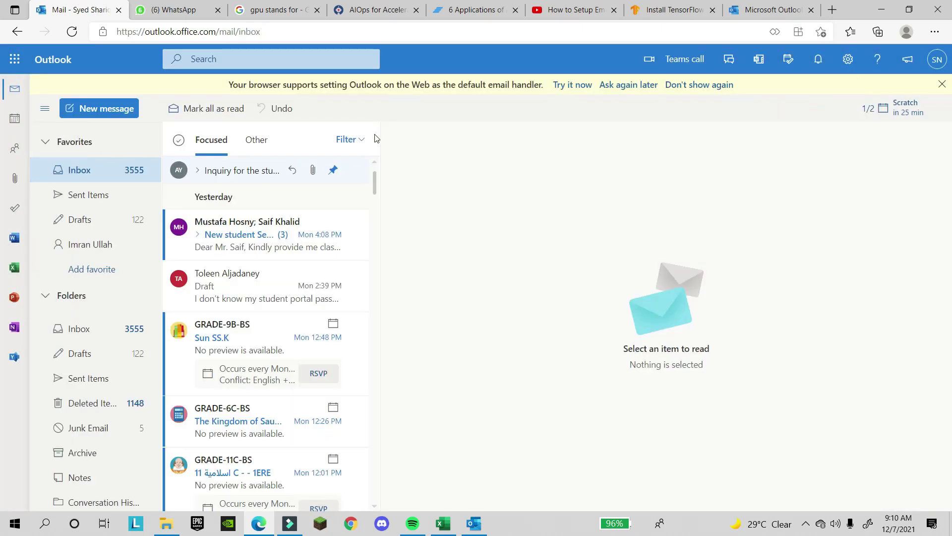
{"action": "left_click", "coordinate": [122, 112]}
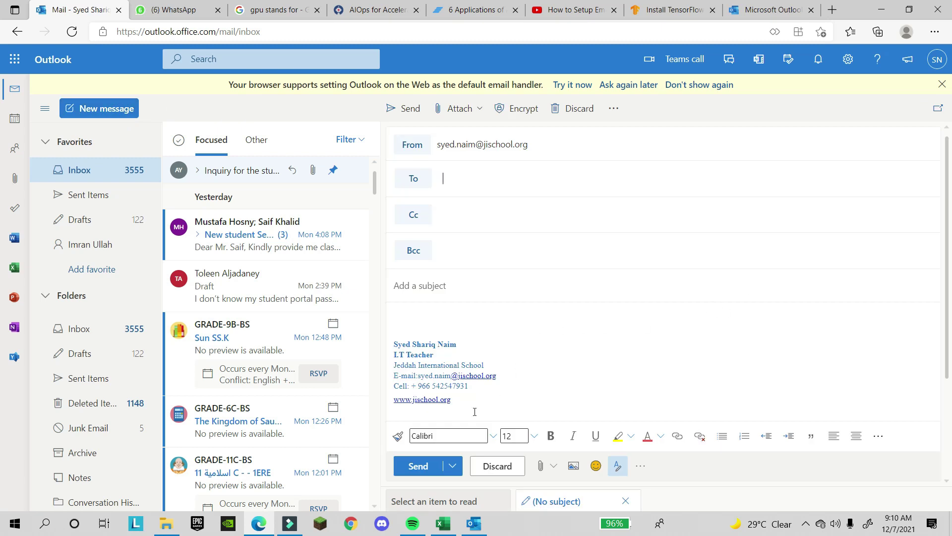
{"action": "mouse_move", "coordinate": [475, 412]}
{"action": "left_mouse_down"}
{"action": "mouse_move", "coordinate": [386, 347]}
{"action": "mouse_move", "coordinate": [392, 318]}
{"action": "left_mouse_up"}
{"action": "key", "text": "ctrl+c"}
{"action": "left_click", "coordinate": [518, 364]}
Step: Add a suggested contact as the recipient, then switch to the desktop Outlook app
{"action": "left_click", "coordinate": [491, 182]}
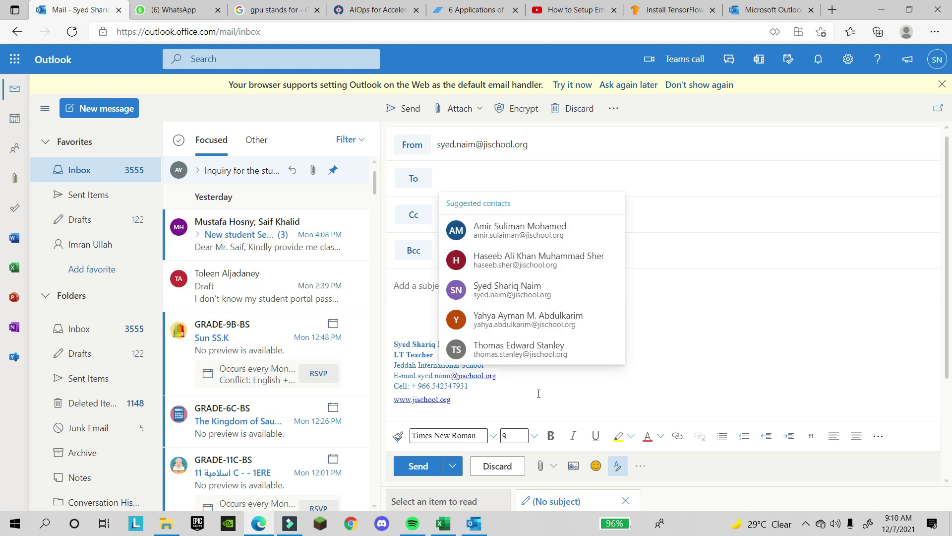
{"action": "left_click", "coordinate": [547, 234]}
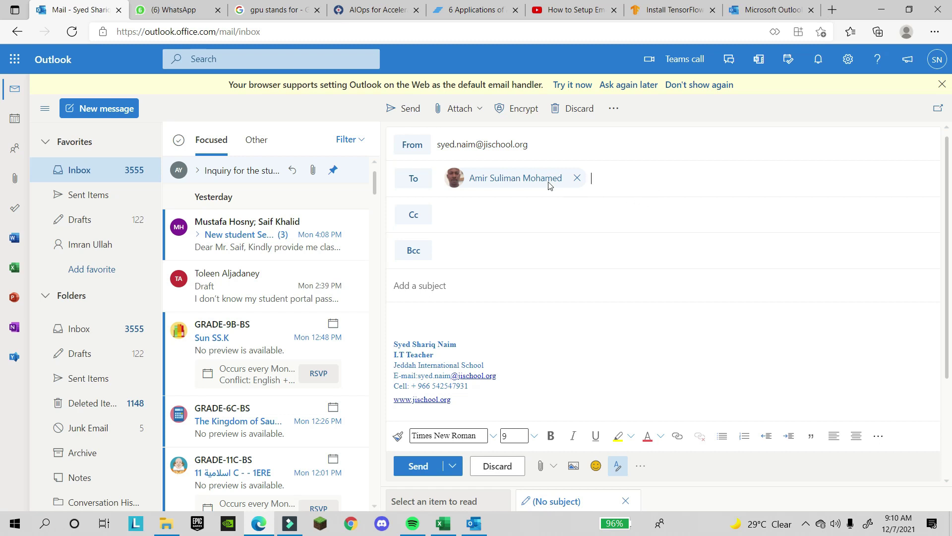
{"action": "left_click", "coordinate": [581, 323]}
{"action": "left_click", "coordinate": [476, 525]}
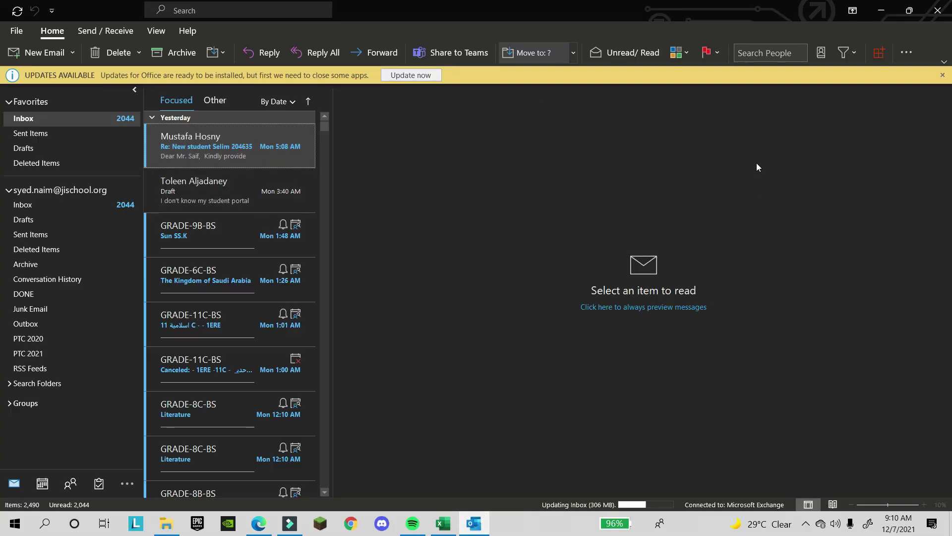
Step: In File > Options > Mail > Signatures, start a new signature and type the user's name for it
{"action": "left_click", "coordinate": [19, 35]}
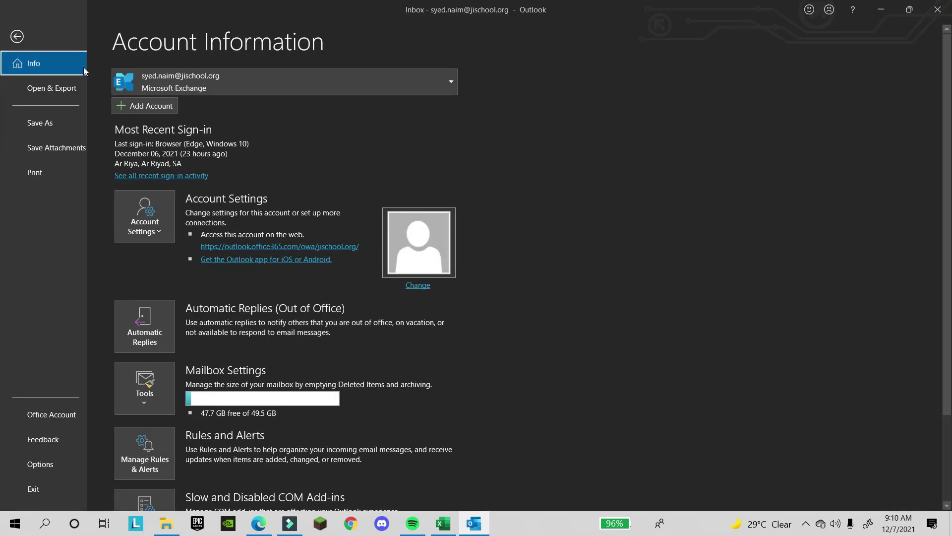
{"action": "left_click", "coordinate": [32, 469]}
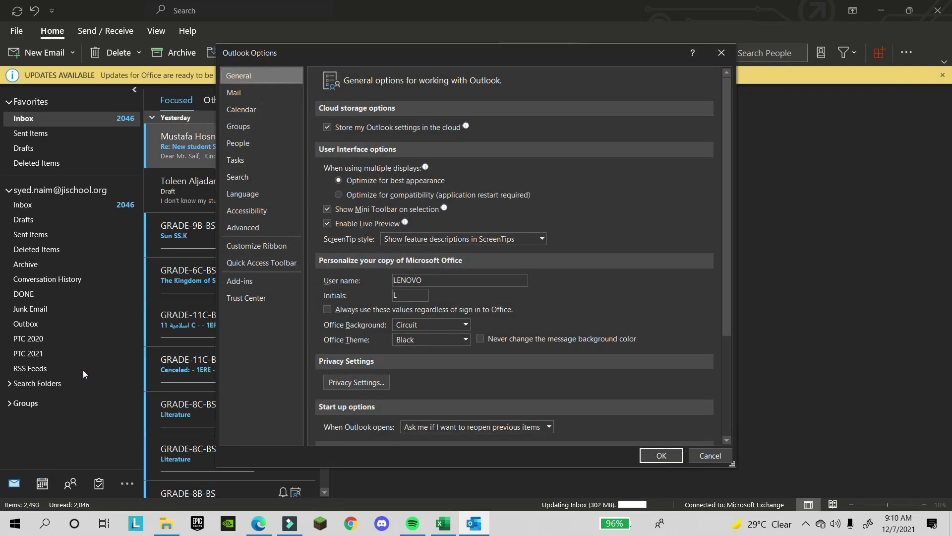
{"action": "left_click", "coordinate": [252, 95]}
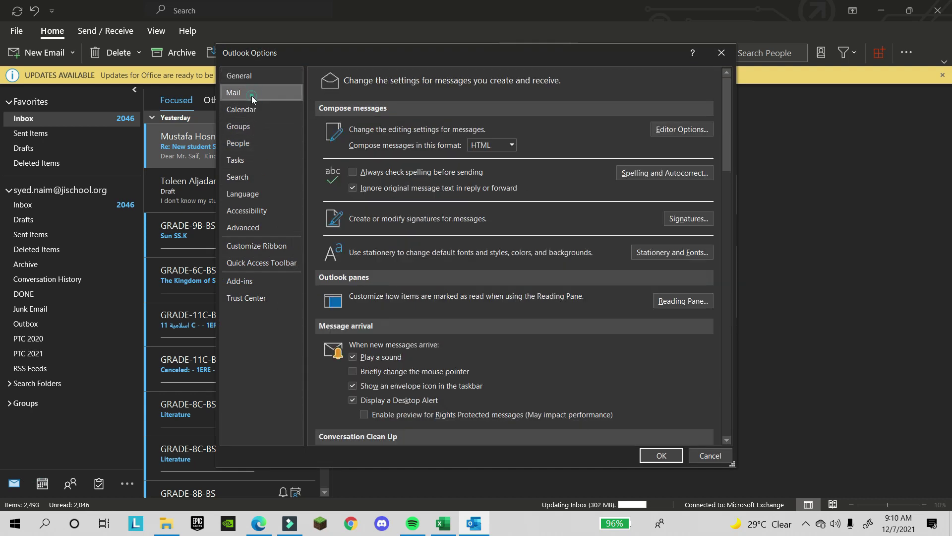
{"action": "left_click", "coordinate": [695, 220]}
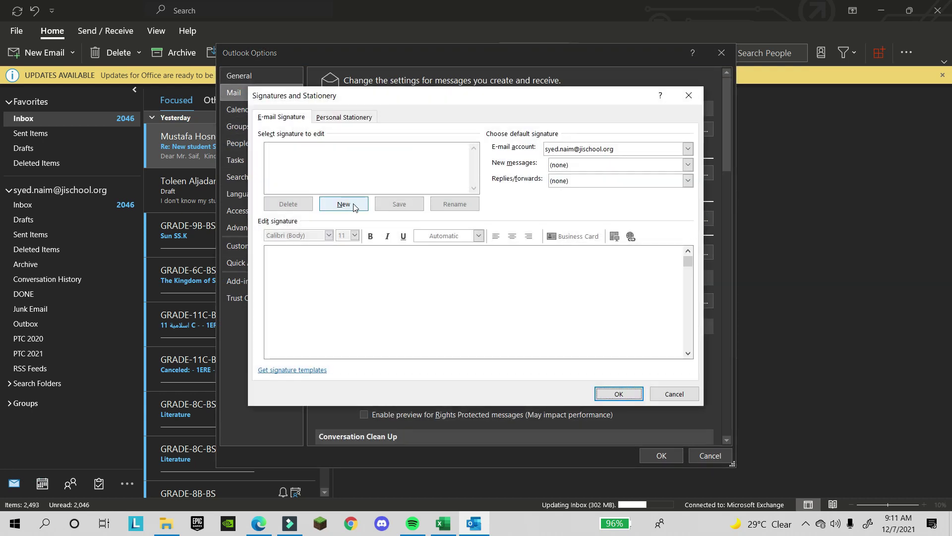
{"action": "left_click", "coordinate": [357, 207]}
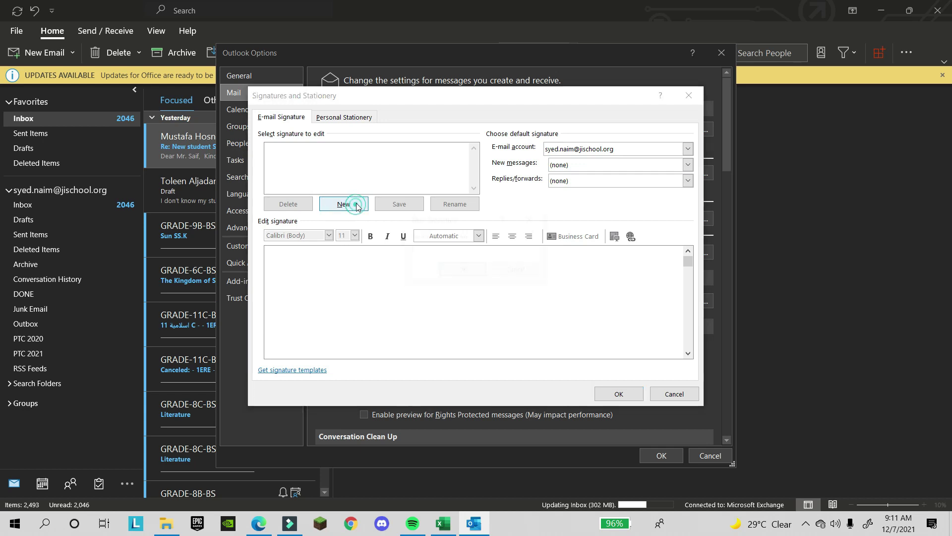
{"action": "type", "text": "S"}
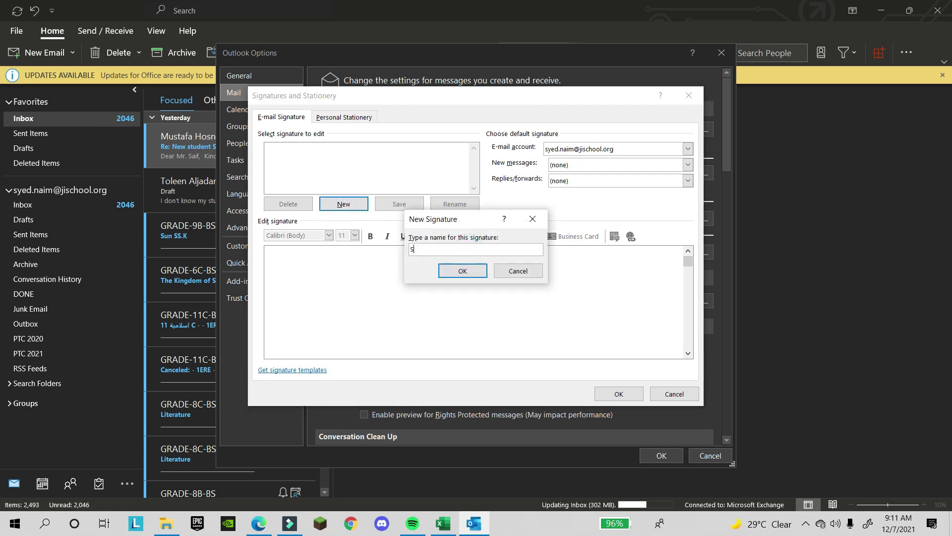
{"action": "type", "text": "yed Shariq Naim"}
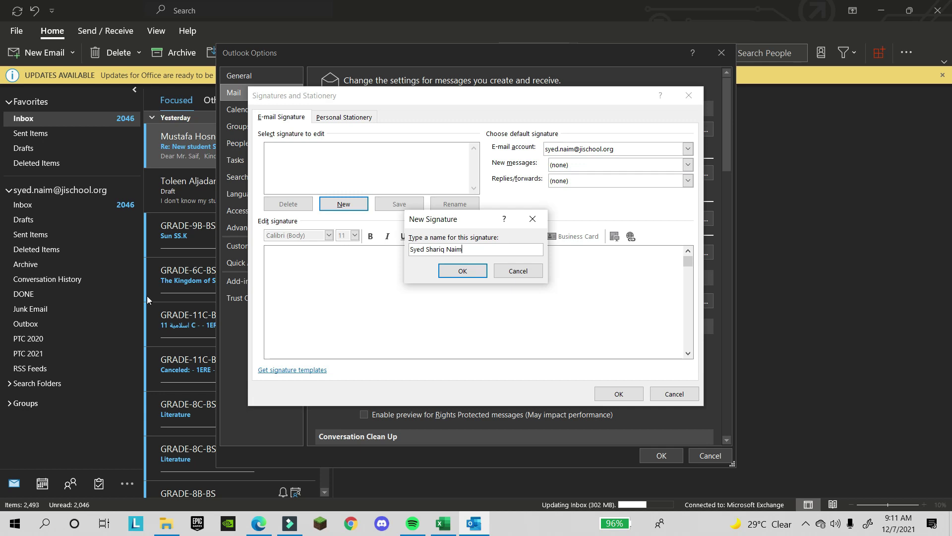
Step: Confirm the signature name, paste the contact block, delete the blank line and un-italicize I.T Teacher
{"action": "left_click", "coordinate": [463, 271]}
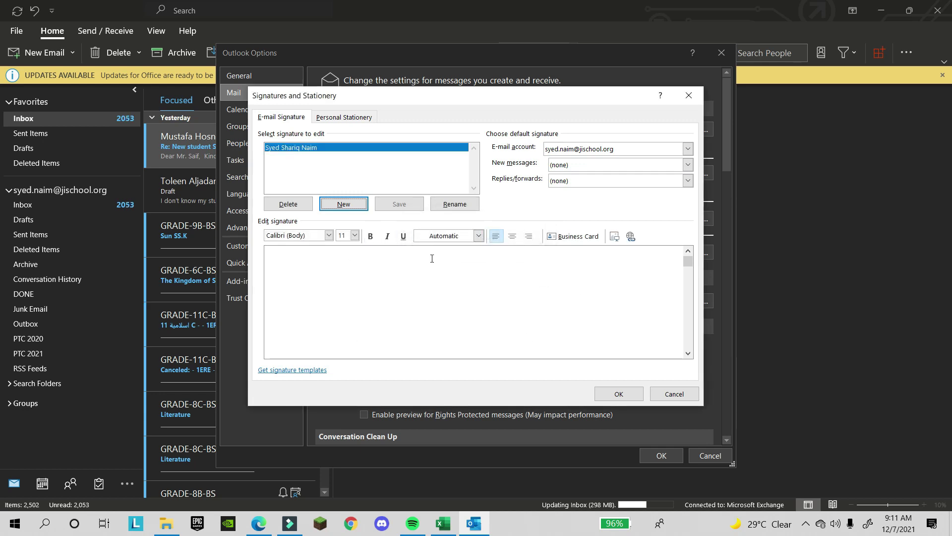
{"action": "left_click", "coordinate": [353, 279]}
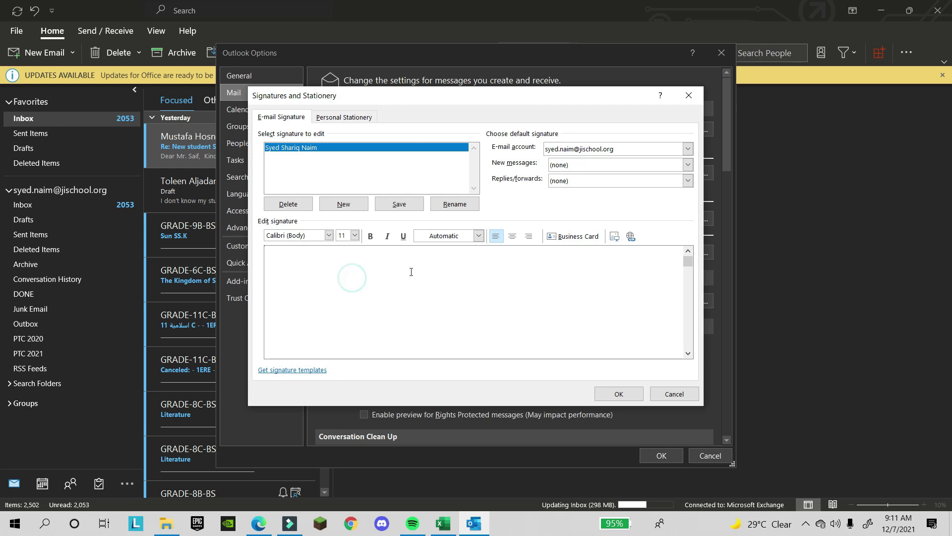
{"action": "key", "text": "ctrl+v"}
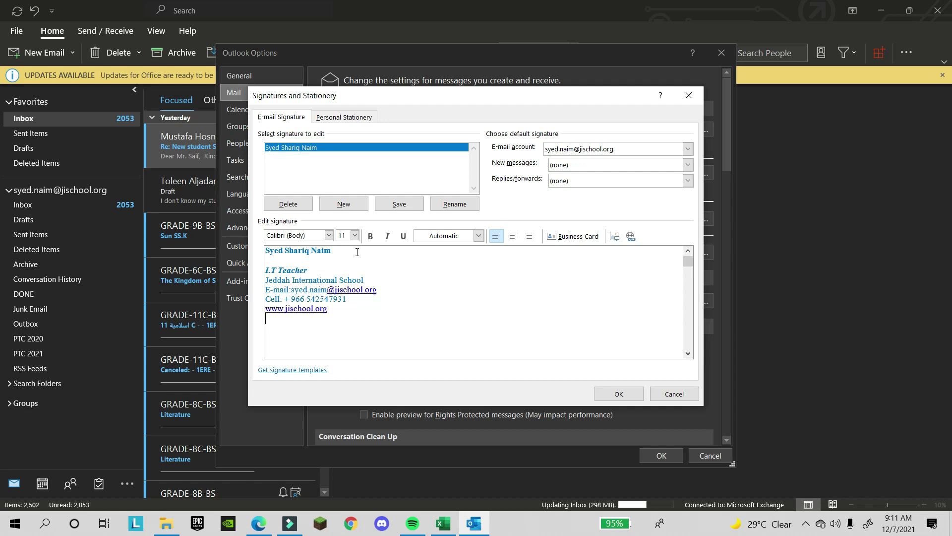
{"action": "left_click", "coordinate": [286, 260]}
{"action": "key", "text": "BackSpace"}
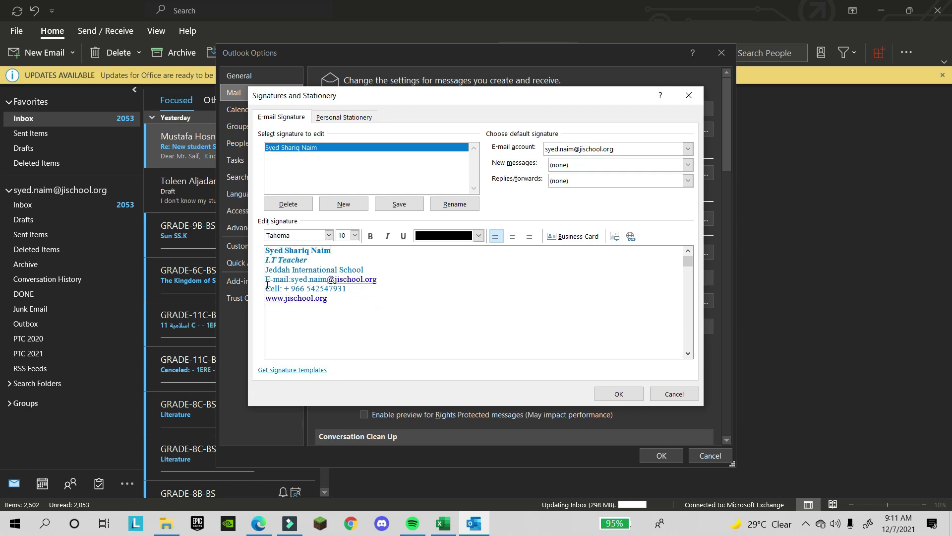
{"action": "left_click_drag", "start_coordinate": [316, 262], "coordinate": [266, 258]}
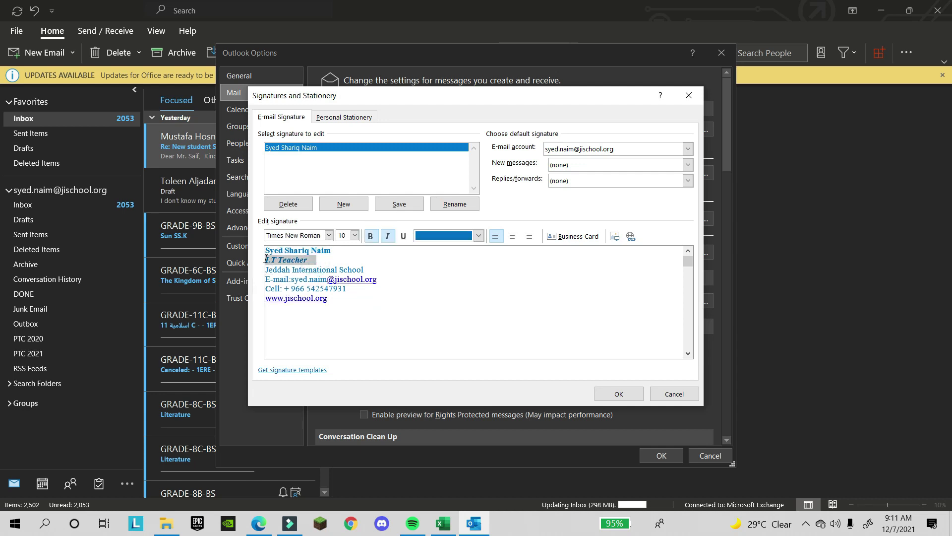
{"action": "left_click", "coordinate": [388, 236]}
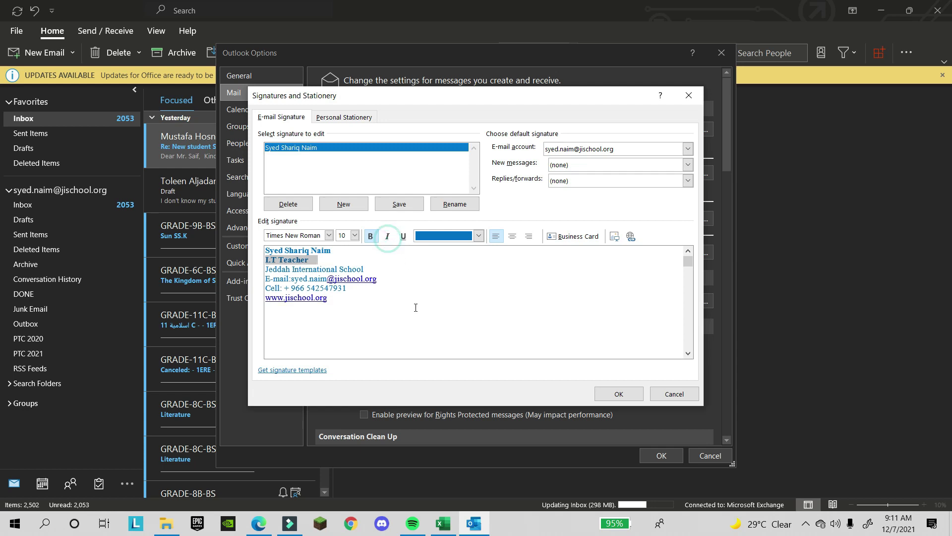
{"action": "left_click", "coordinate": [375, 309]}
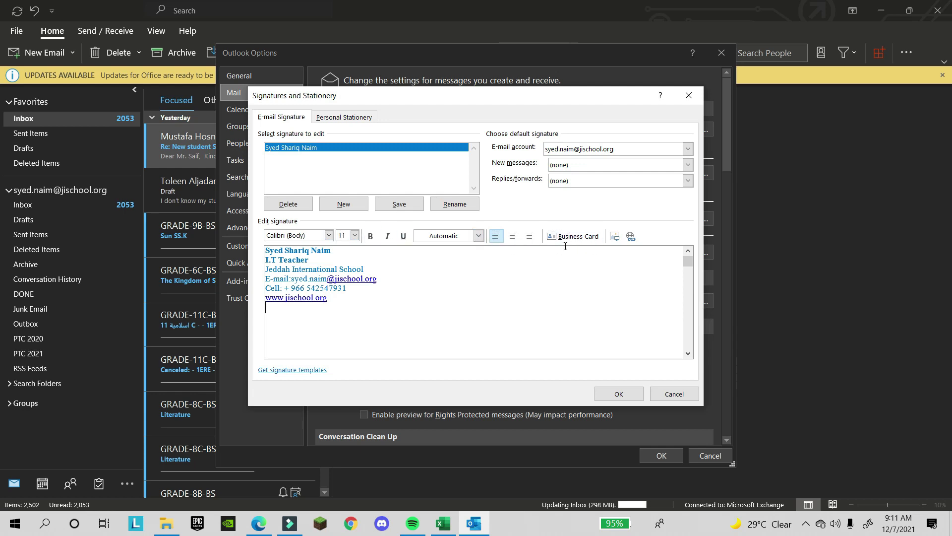
Step: Save the signature, close Outlook Options, and confirm a new email includes it before closing it
{"action": "left_click", "coordinate": [618, 394]}
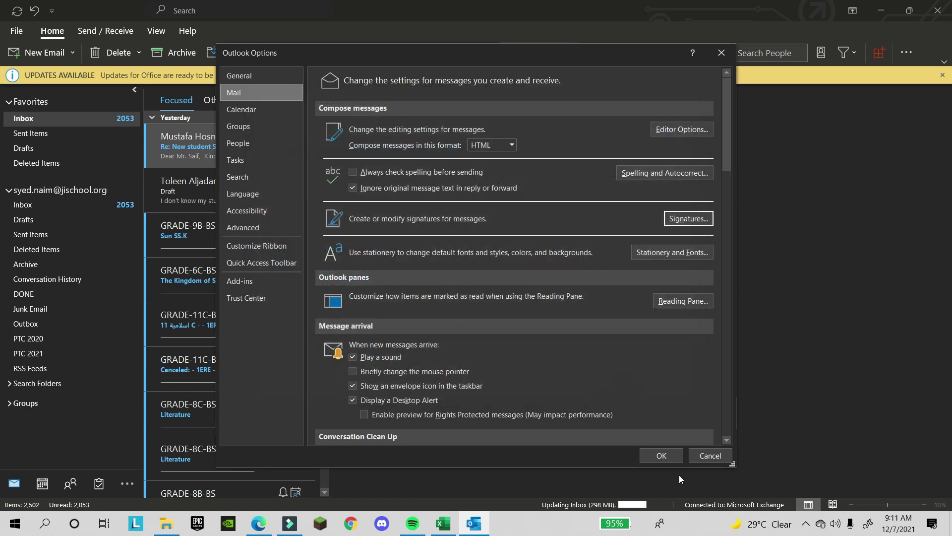
{"action": "left_click", "coordinate": [675, 456]}
{"action": "left_click", "coordinate": [44, 52]}
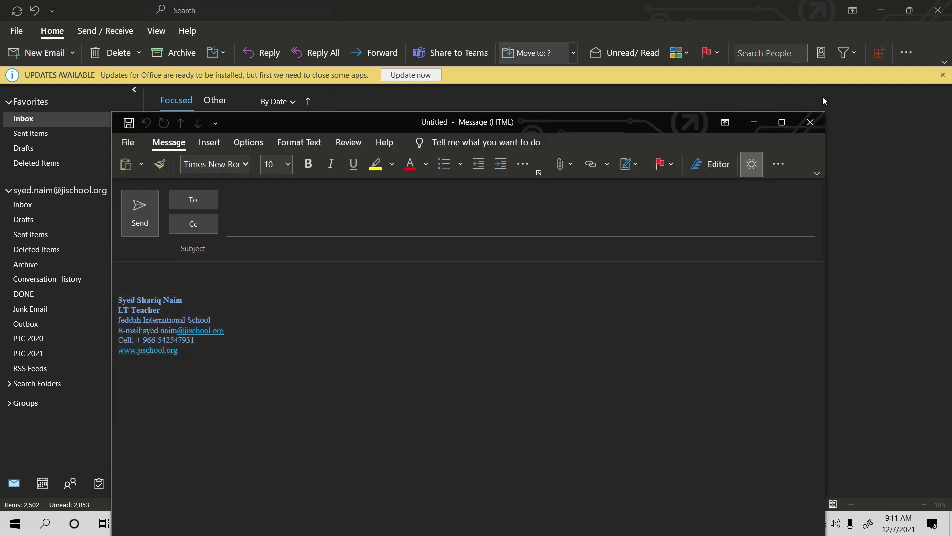
{"action": "left_click", "coordinate": [811, 121]}
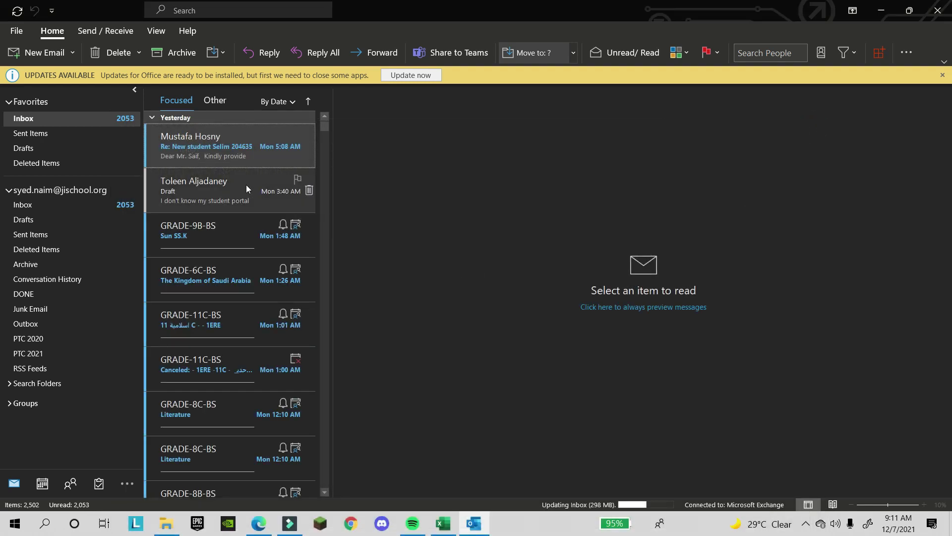
Step: Open the most recent email at the top of the desktop Inbox
{"action": "double_click", "coordinate": [237, 149]}
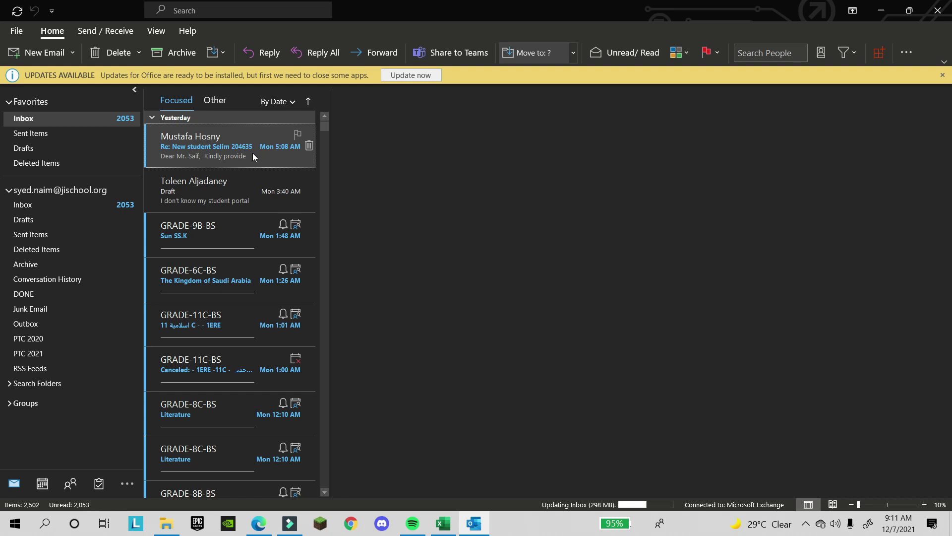